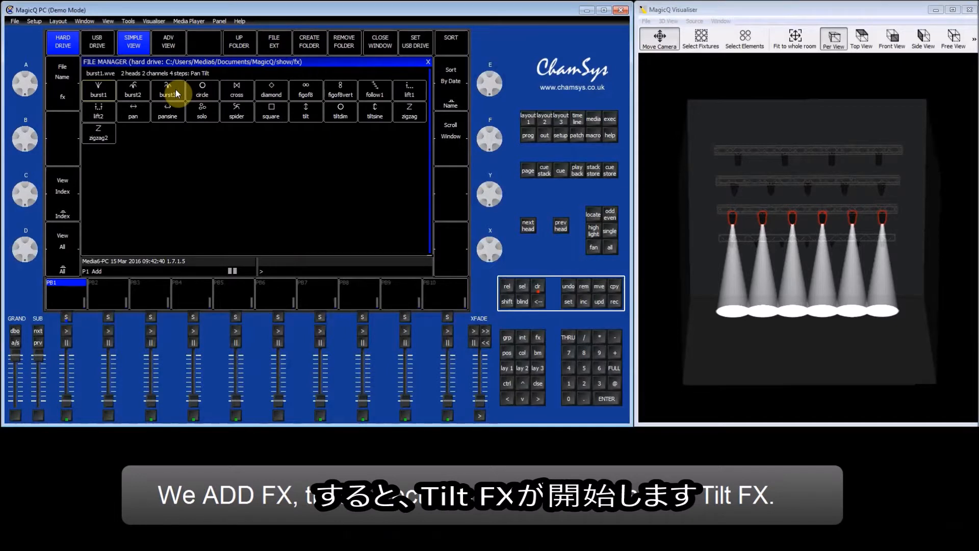
- Apply the Tilt FX file to the Mac2000 spots and set its spread to 0% (none)
{"action": "left_click", "coordinate": [314, 114]}
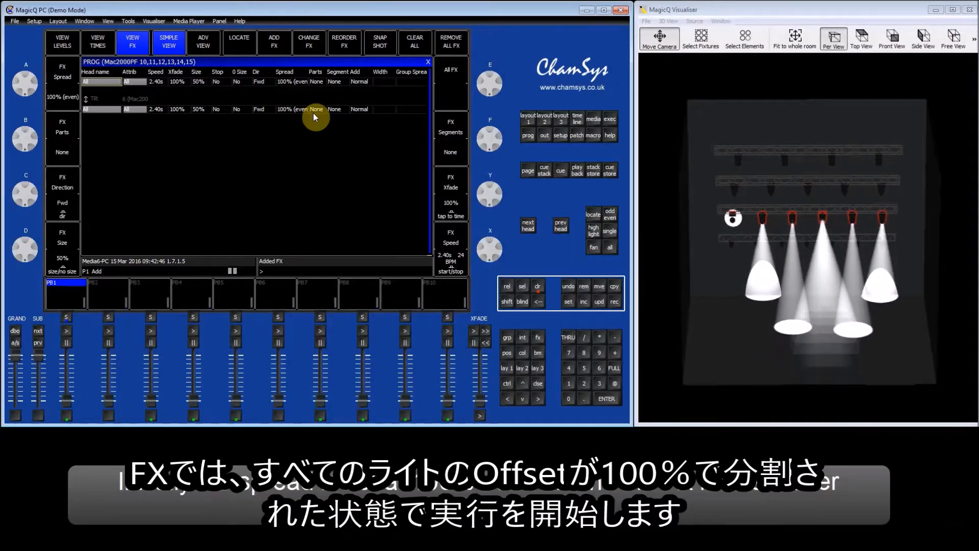
{"action": "left_click", "coordinate": [71, 68]}
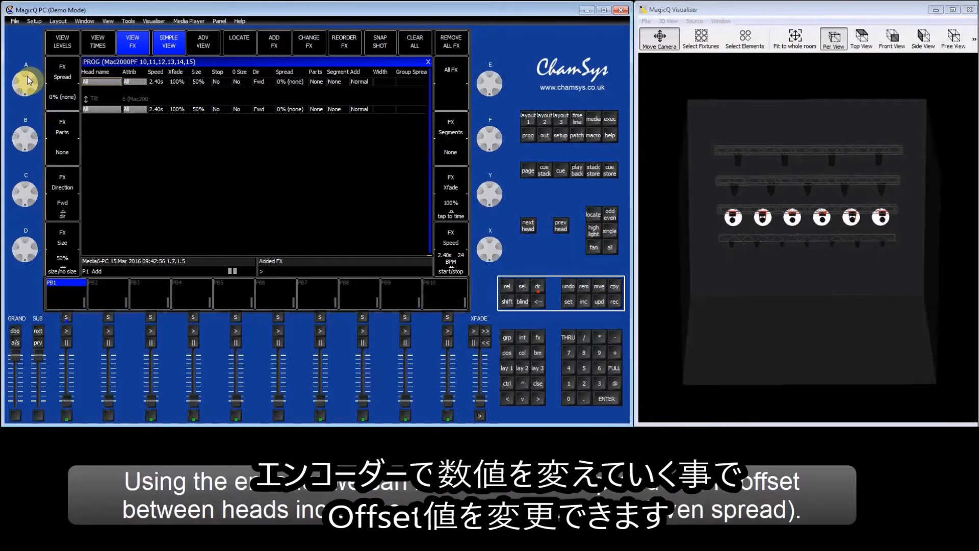
- Turn encoder A to raise the Tilt FX spread back up to 100% (even)
{"action": "scroll", "coordinate": [29, 76], "scroll_direction": "up", "scroll_amount": 1}
{"action": "scroll", "coordinate": [30, 83], "scroll_direction": "up", "scroll_amount": 2}
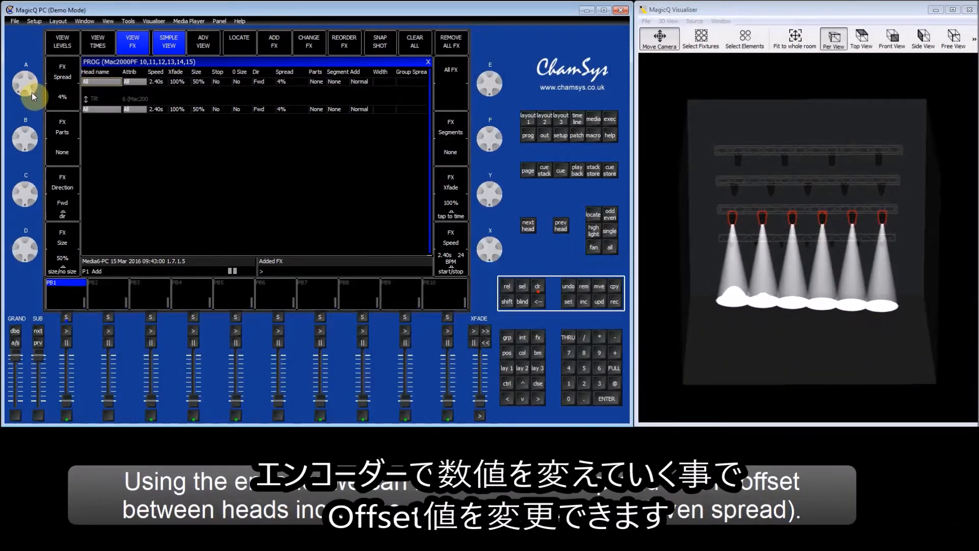
{"action": "scroll", "coordinate": [31, 108], "scroll_direction": "up", "scroll_amount": 6}
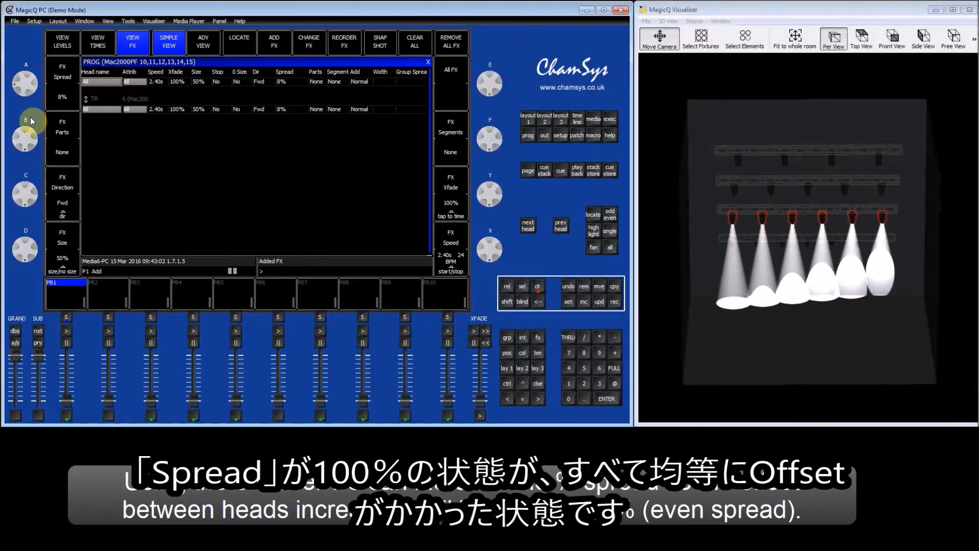
{"action": "scroll", "coordinate": [31, 143], "scroll_direction": "up", "scroll_amount": 11}
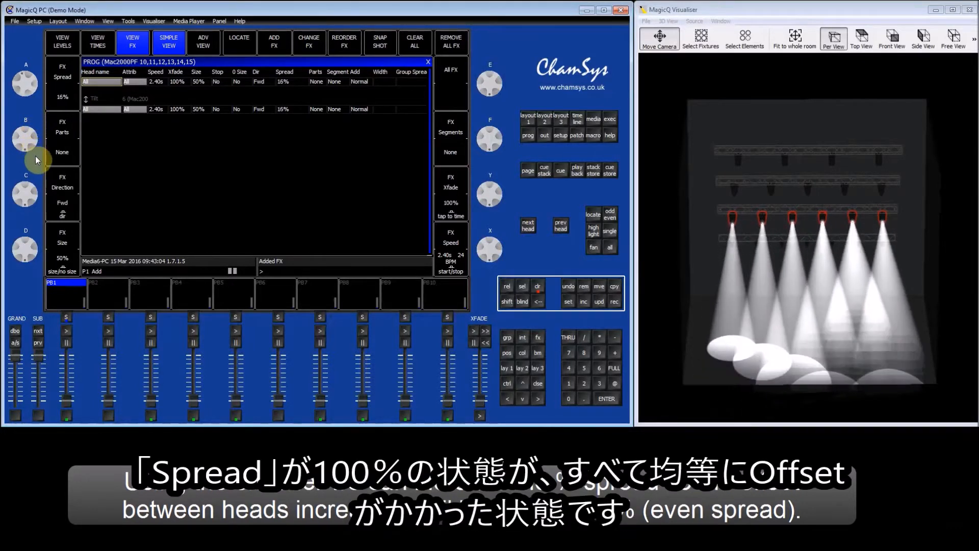
{"action": "scroll", "coordinate": [35, 176], "scroll_direction": "up", "scroll_amount": 10}
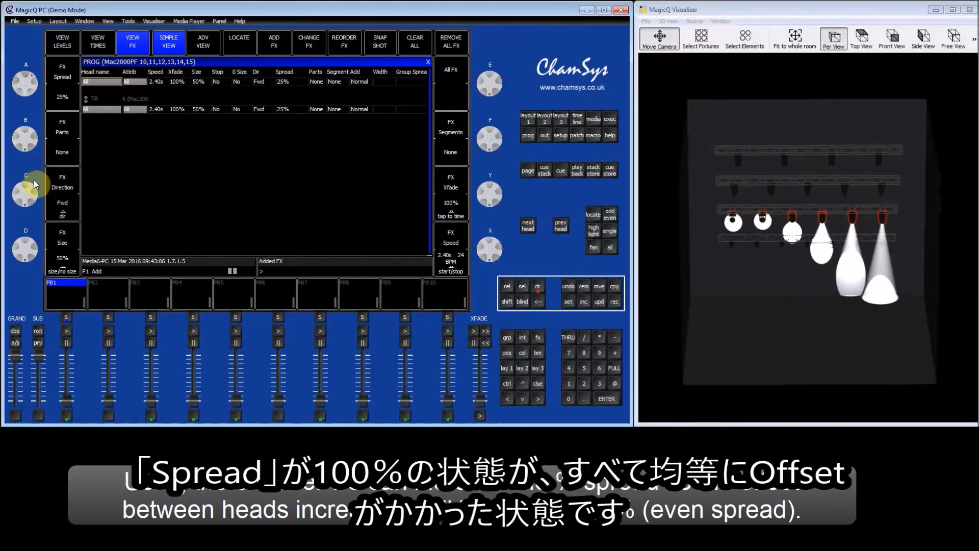
{"action": "scroll", "coordinate": [35, 225], "scroll_direction": "up", "scroll_amount": 15}
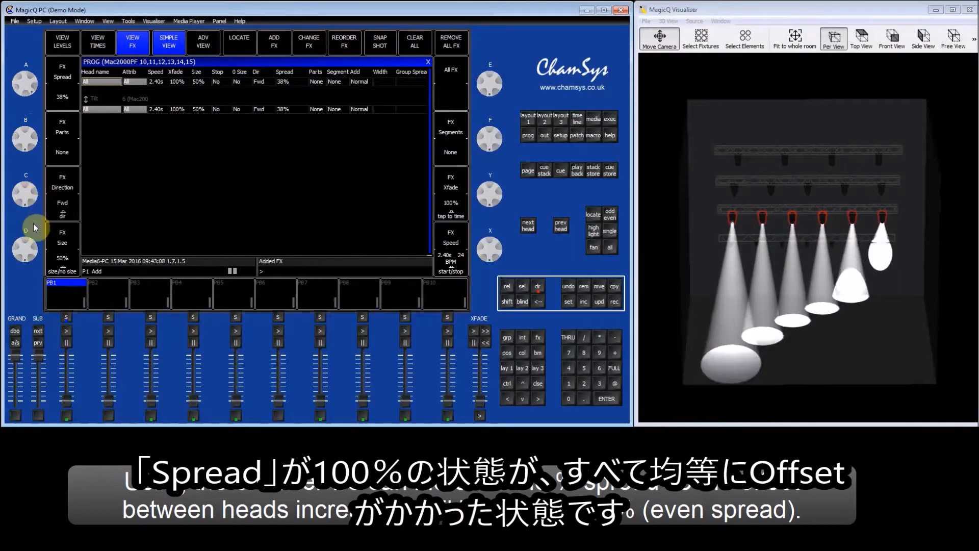
{"action": "scroll", "coordinate": [33, 268], "scroll_direction": "up", "scroll_amount": 20}
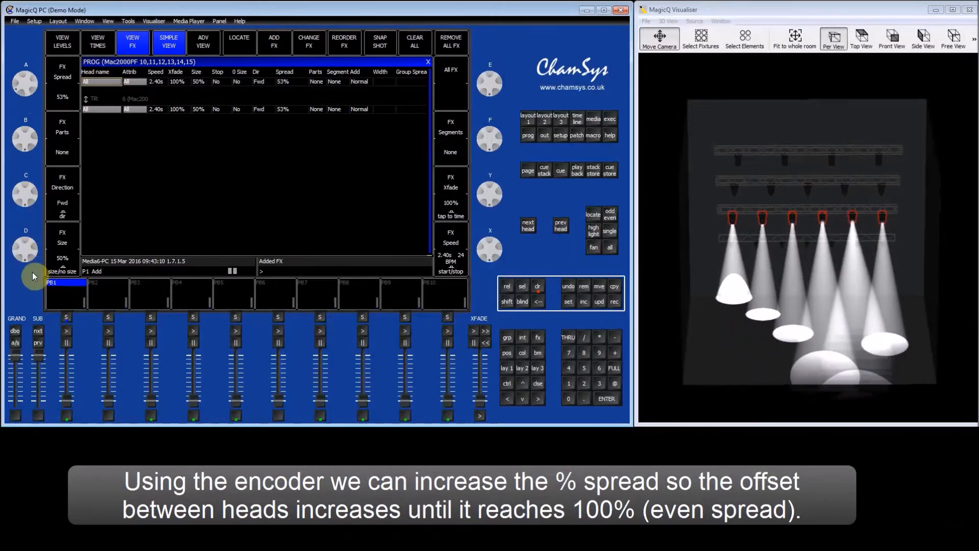
{"action": "scroll", "coordinate": [32, 331], "scroll_direction": "up", "scroll_amount": 4}
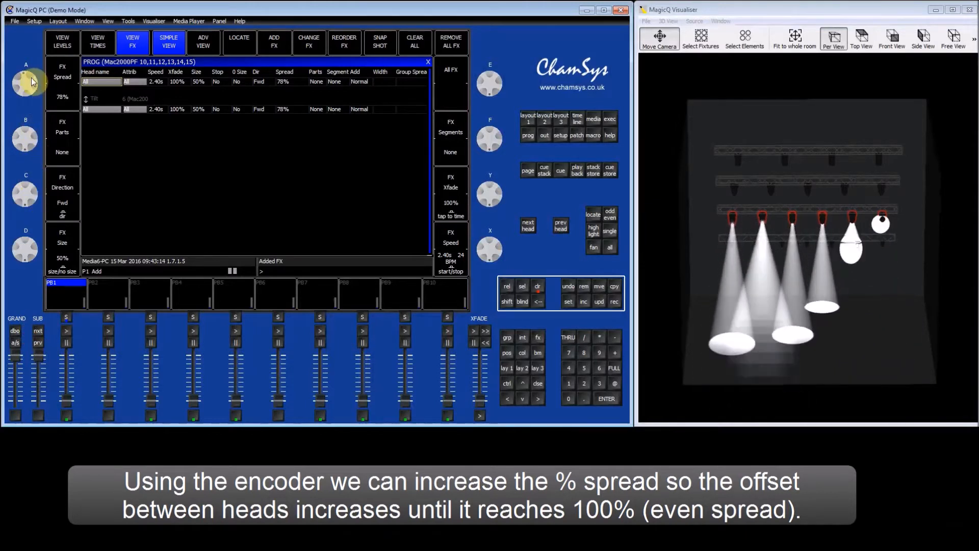
{"action": "scroll", "coordinate": [31, 87], "scroll_direction": "up", "scroll_amount": 6}
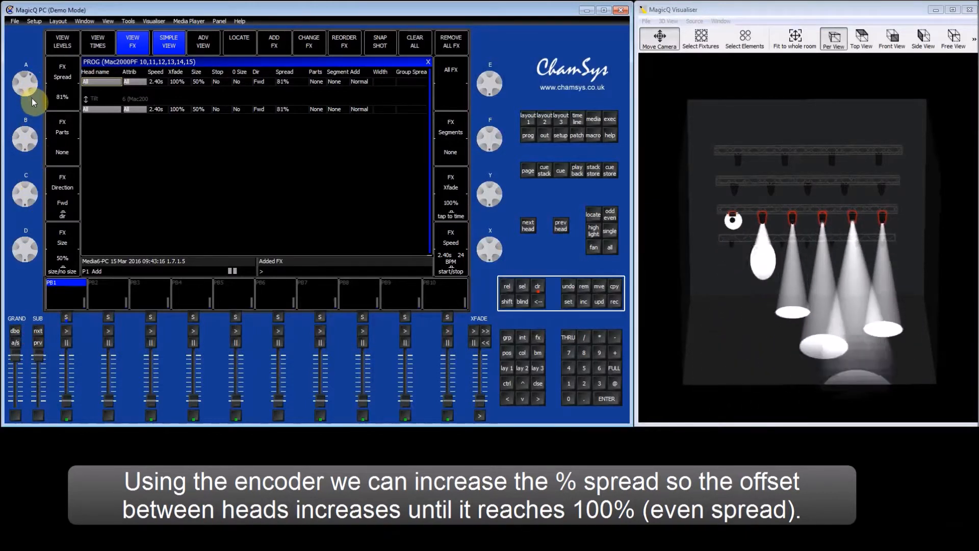
{"action": "scroll", "coordinate": [33, 121], "scroll_direction": "up", "scroll_amount": 1}
{"action": "scroll", "coordinate": [33, 138], "scroll_direction": "up", "scroll_amount": 9}
{"action": "scroll", "coordinate": [32, 163], "scroll_direction": "up", "scroll_amount": 4}
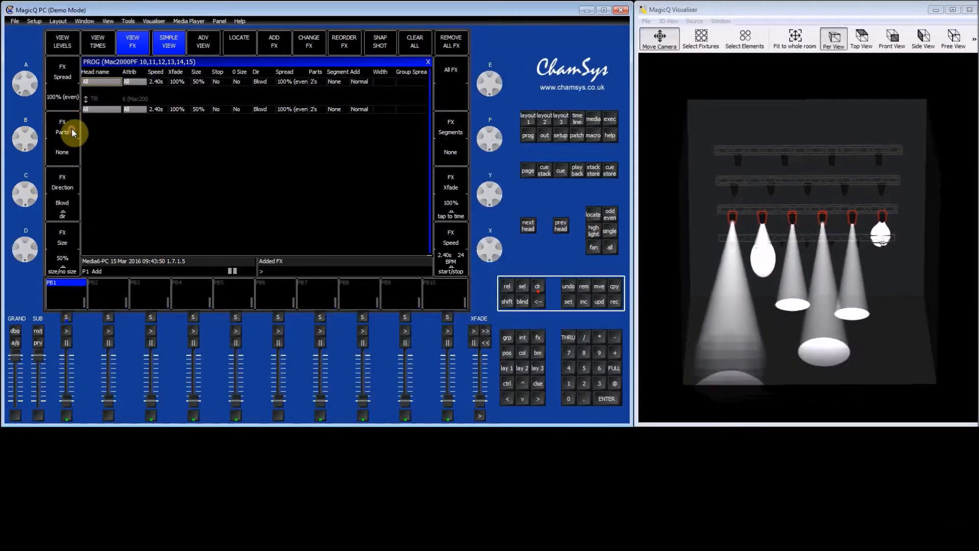
- Set FX Parts to None, then cycle FX Segments through 2's and 3's back to None
{"action": "left_click", "coordinate": [71, 132]}
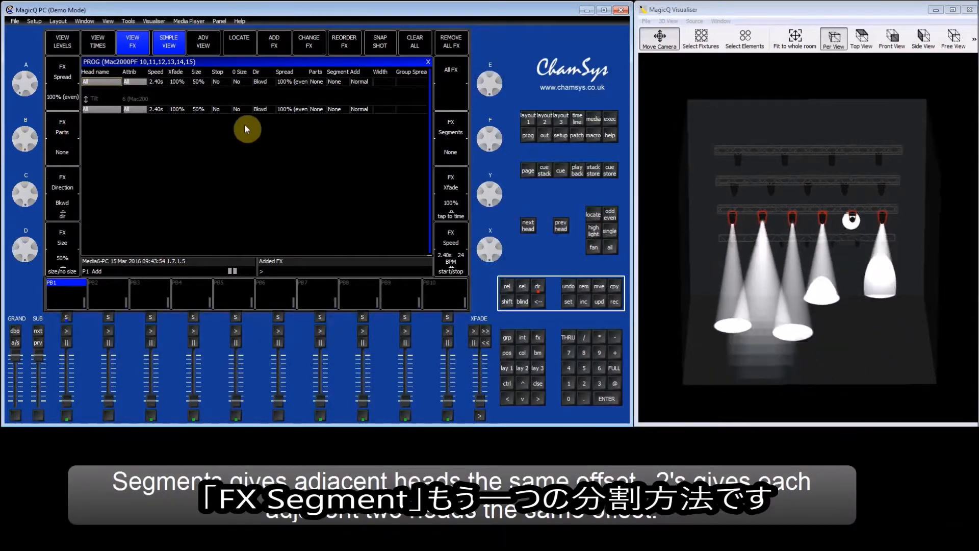
{"action": "left_click", "coordinate": [461, 152]}
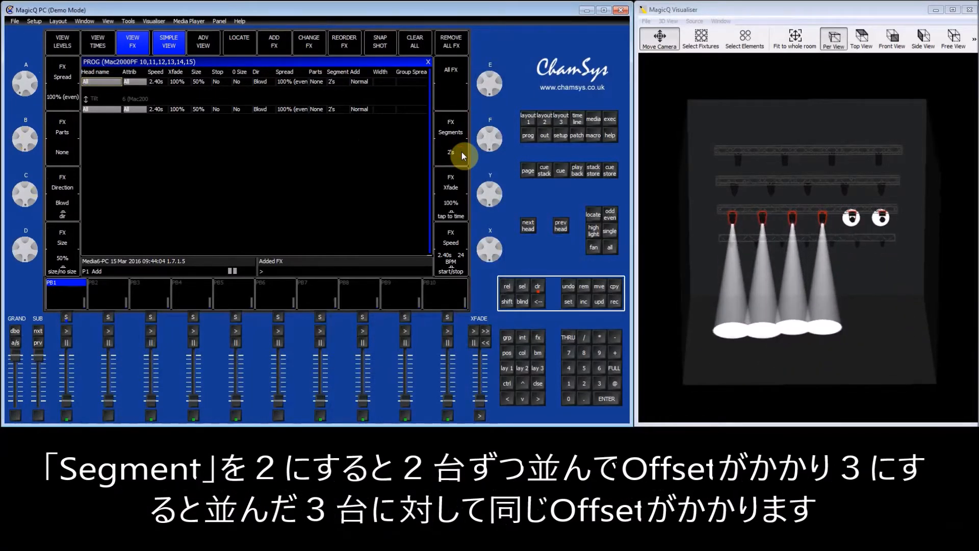
{"action": "left_click", "coordinate": [462, 152]}
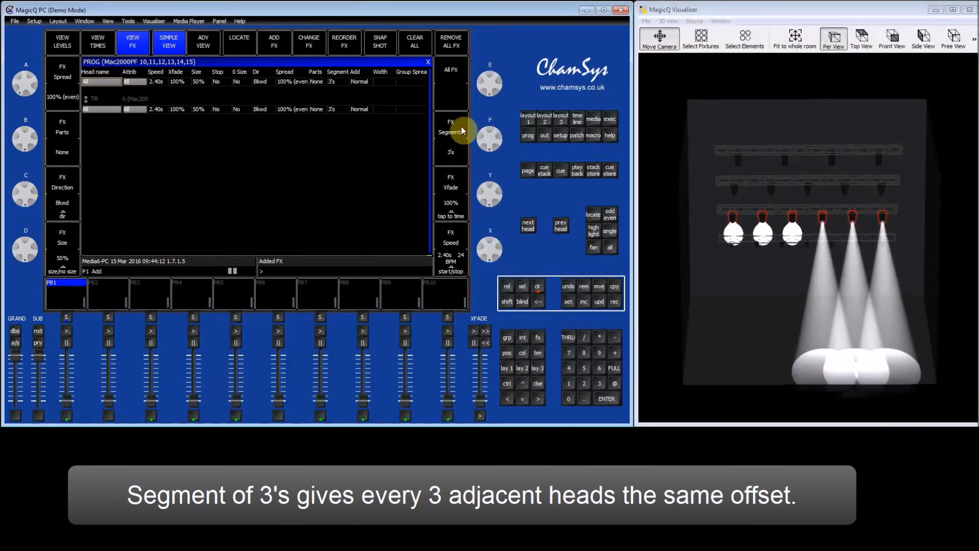
{"action": "left_click", "coordinate": [463, 130]}
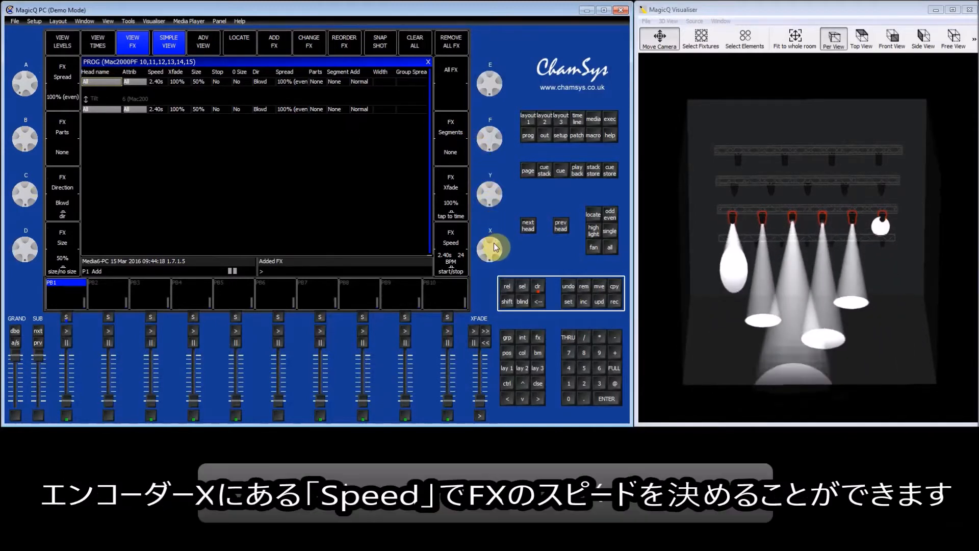
- Adjust the Tilt FX speed with encoder X, then tap in a tempo ending at 3.10s
{"action": "left_click_drag", "start_coordinate": [494, 243], "coordinate": [490, 298]}
{"action": "mouse_move", "coordinate": [491, 252]}
{"action": "left_mouse_down"}
{"action": "mouse_move", "coordinate": [497, 295]}
{"action": "mouse_move", "coordinate": [496, 243]}
{"action": "mouse_move", "coordinate": [497, 293]}
{"action": "mouse_move", "coordinate": [496, 249]}
{"action": "mouse_move", "coordinate": [495, 264]}
{"action": "left_mouse_up"}
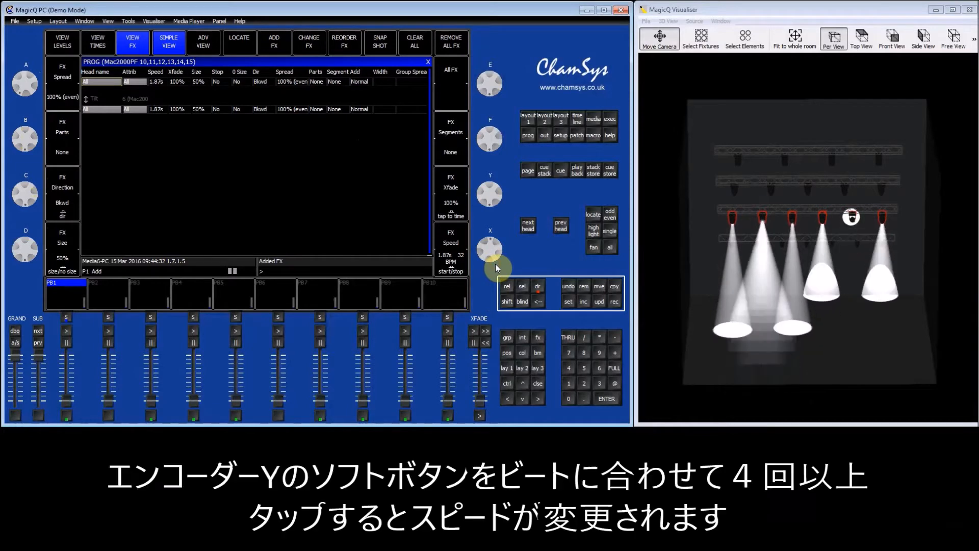
{"action": "left_click", "coordinate": [462, 216]}
{"action": "left_click", "coordinate": [463, 215]}
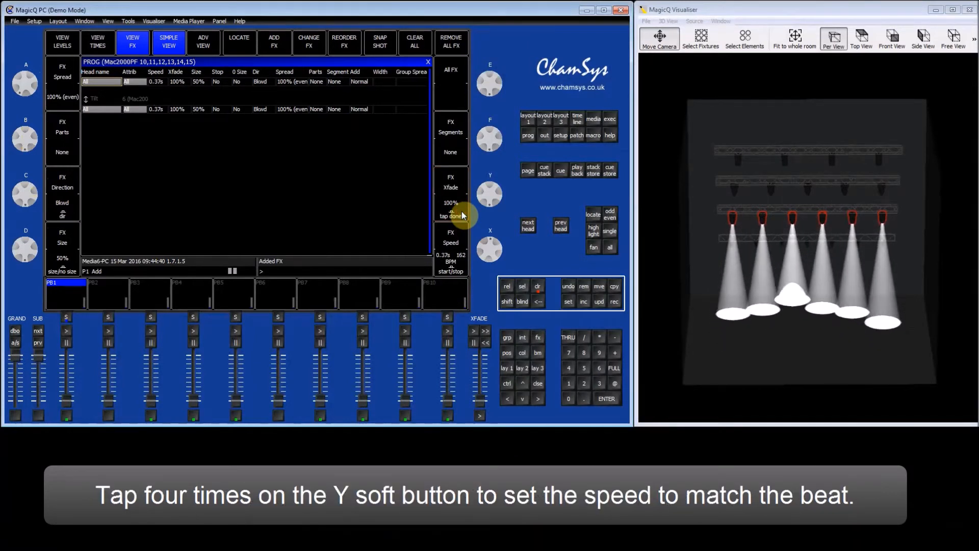
{"action": "left_click", "coordinate": [462, 212]}
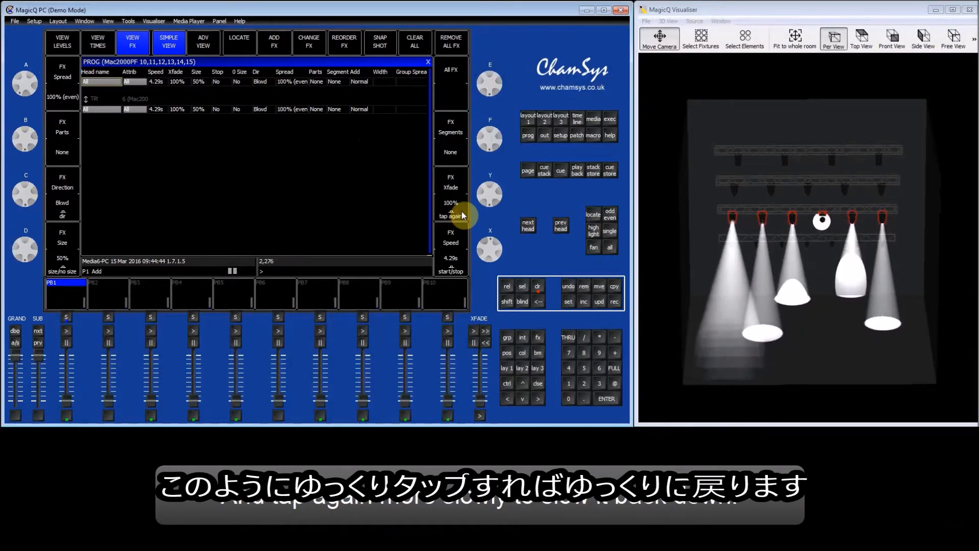
{"action": "left_click", "coordinate": [461, 211]}
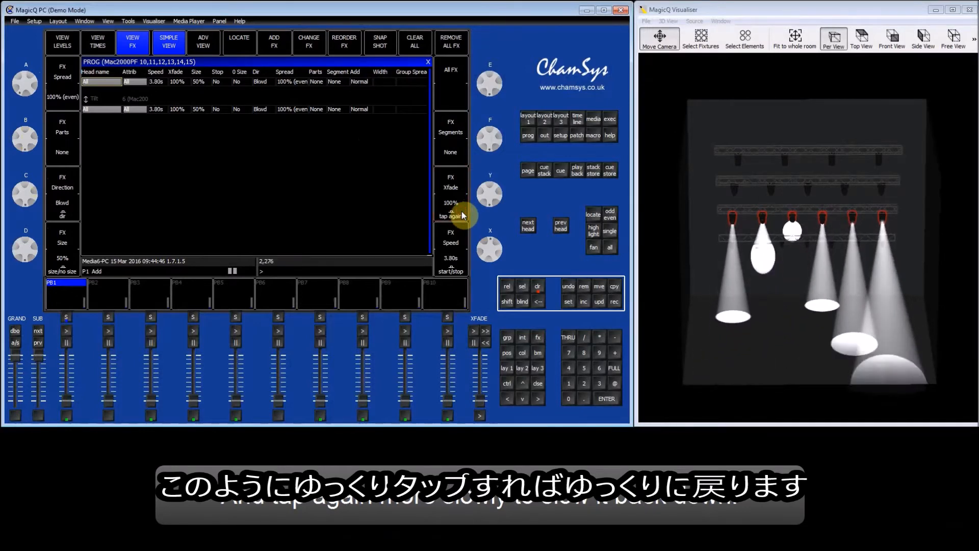
{"action": "left_click", "coordinate": [461, 212]}
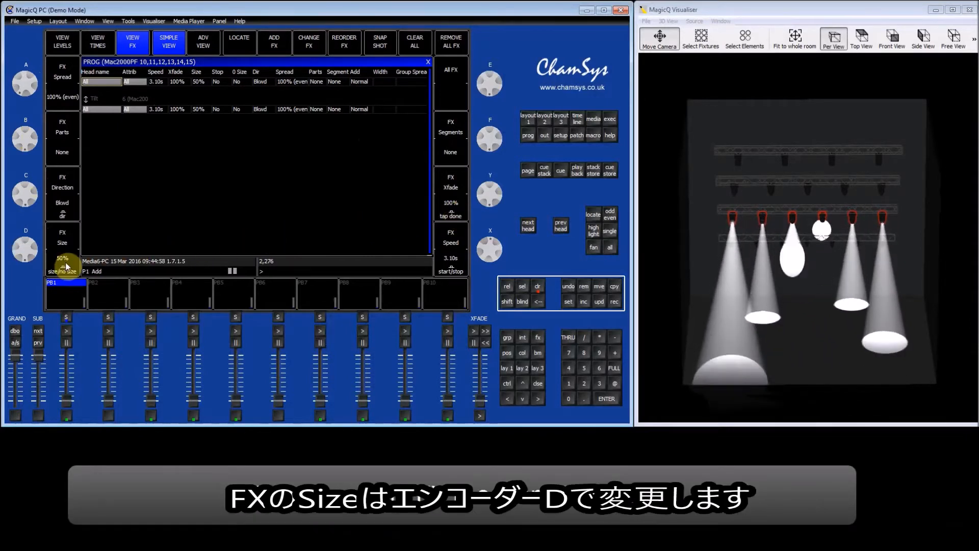
- Shrink the Tilt FX size to narrow the movement, then widen it to 100%
{"action": "left_click", "coordinate": [33, 253]}
{"action": "left_click_drag", "start_coordinate": [32, 253], "coordinate": [34, 220]}
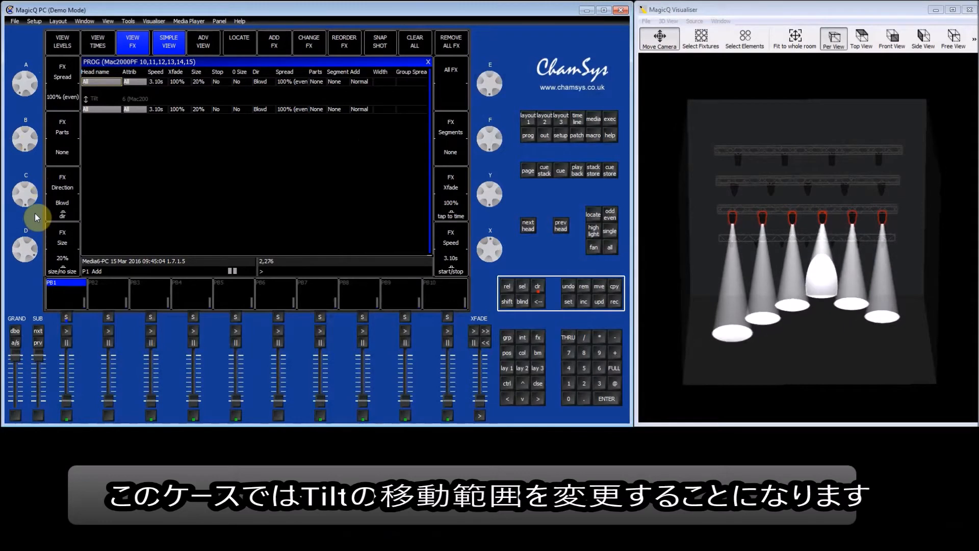
{"action": "left_click_drag", "start_coordinate": [34, 211], "coordinate": [35, 201]}
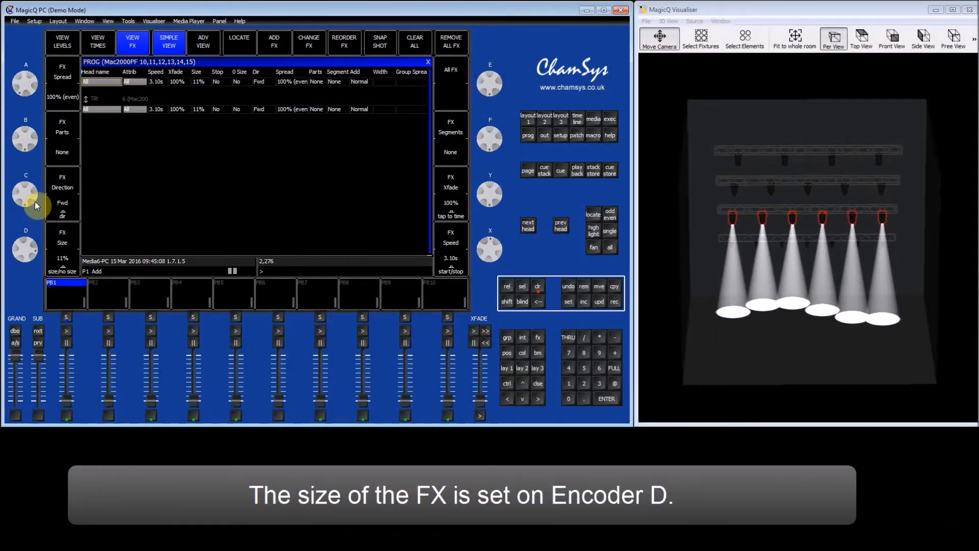
{"action": "left_click_drag", "start_coordinate": [35, 202], "coordinate": [30, 304]}
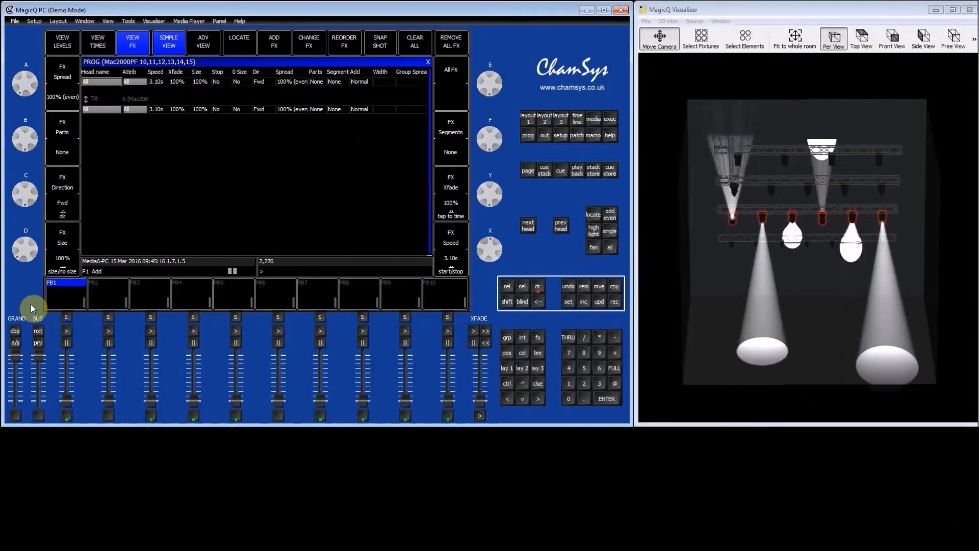
- Clear the programmer and locate the Mac2000PF group at full intensity
{"action": "left_click", "coordinate": [539, 289]}
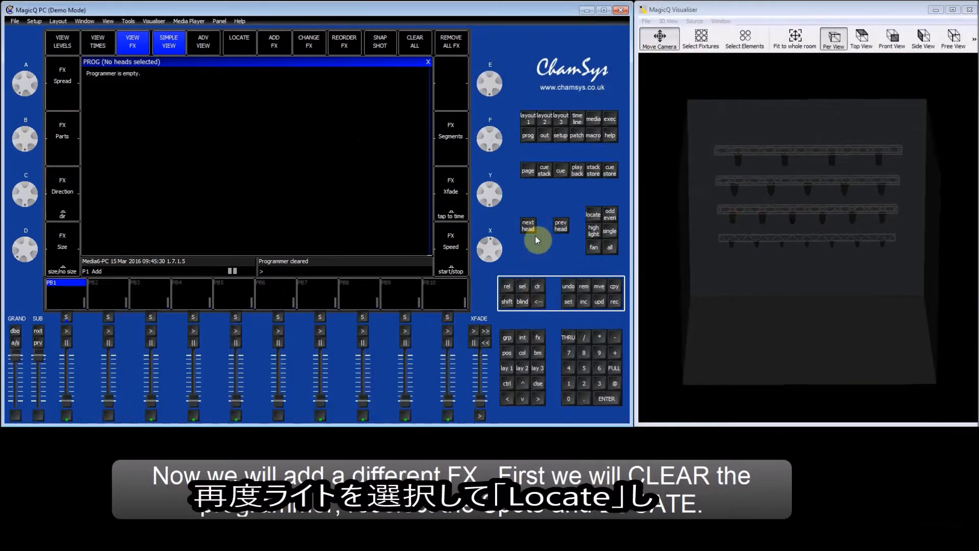
{"action": "left_click", "coordinate": [529, 121]}
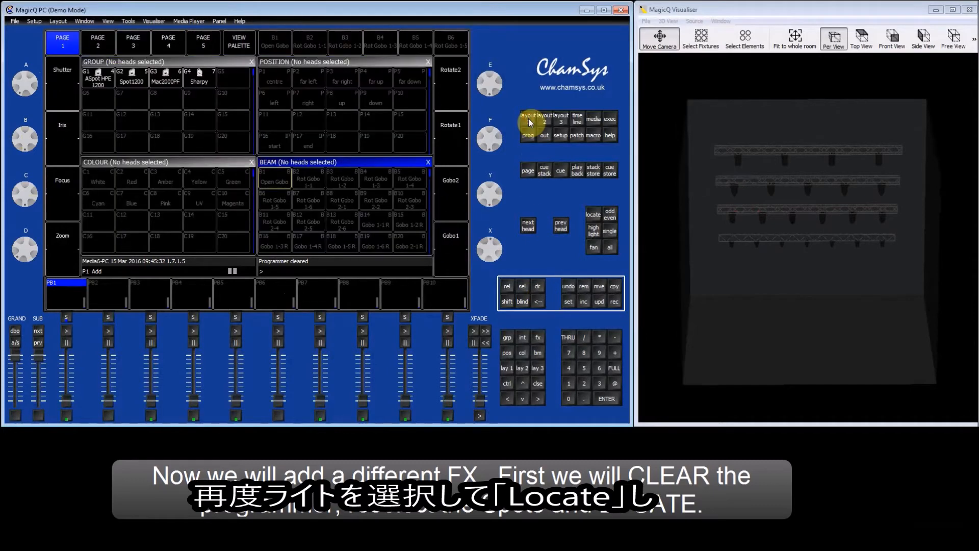
{"action": "left_click", "coordinate": [167, 77]}
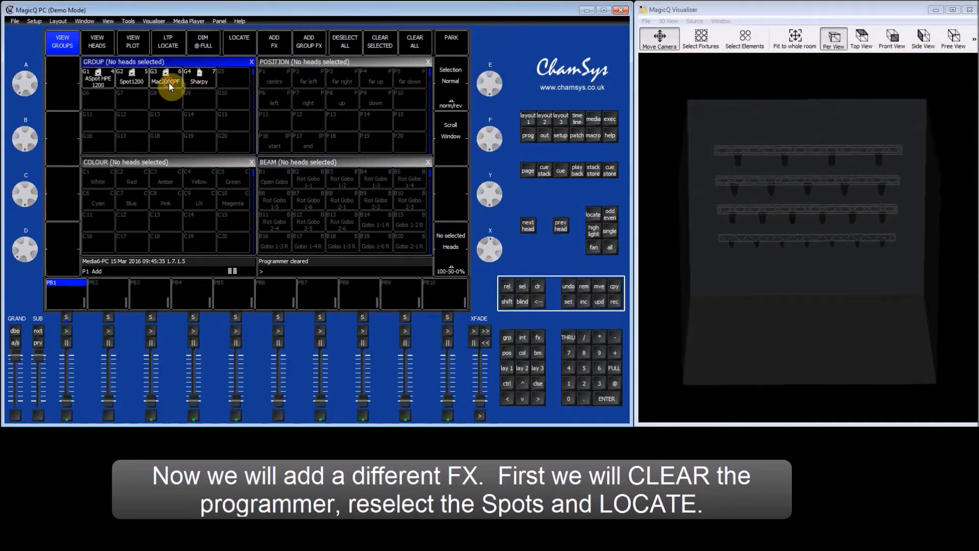
{"action": "left_click", "coordinate": [244, 51]}
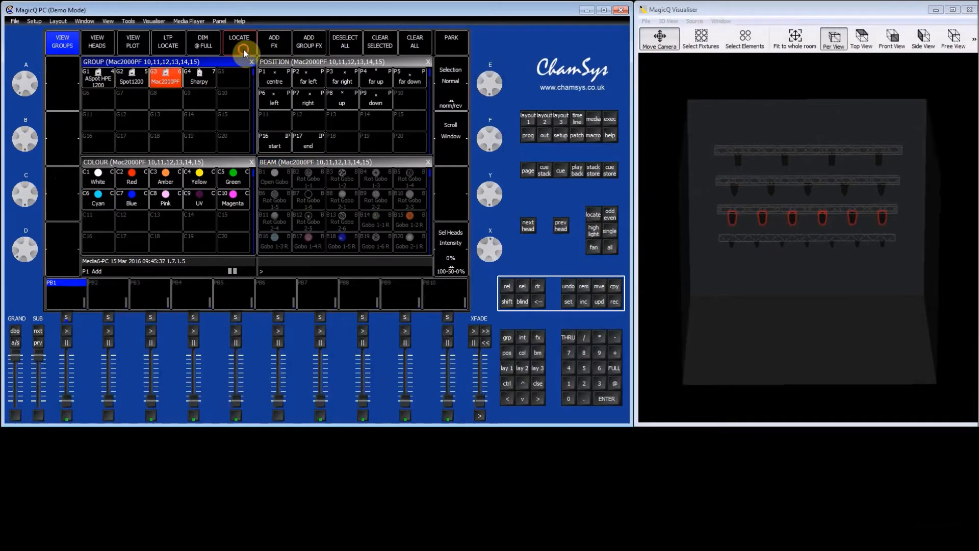
- Add the Circle position FX to the spots and bring up their output values
{"action": "left_click", "coordinate": [285, 45]}
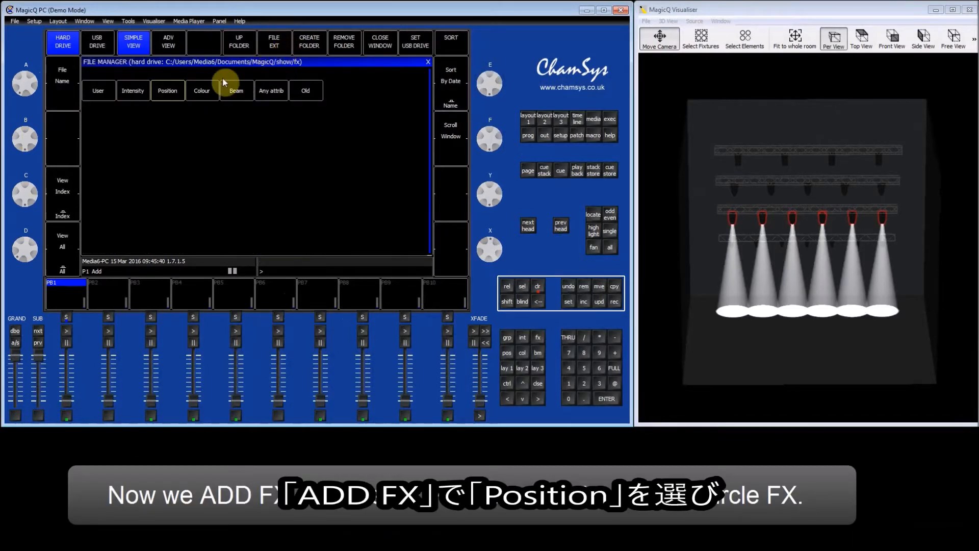
{"action": "left_click", "coordinate": [168, 91]}
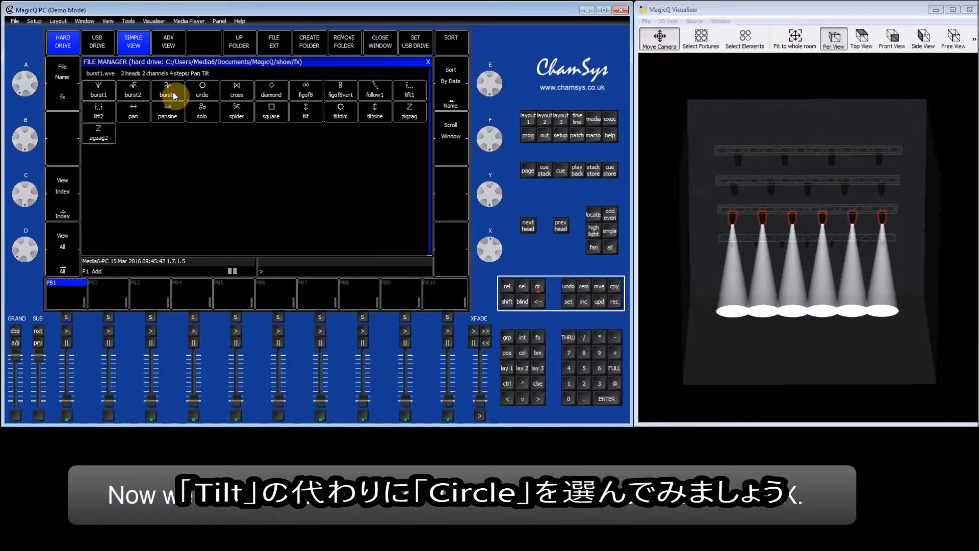
{"action": "left_click", "coordinate": [205, 90]}
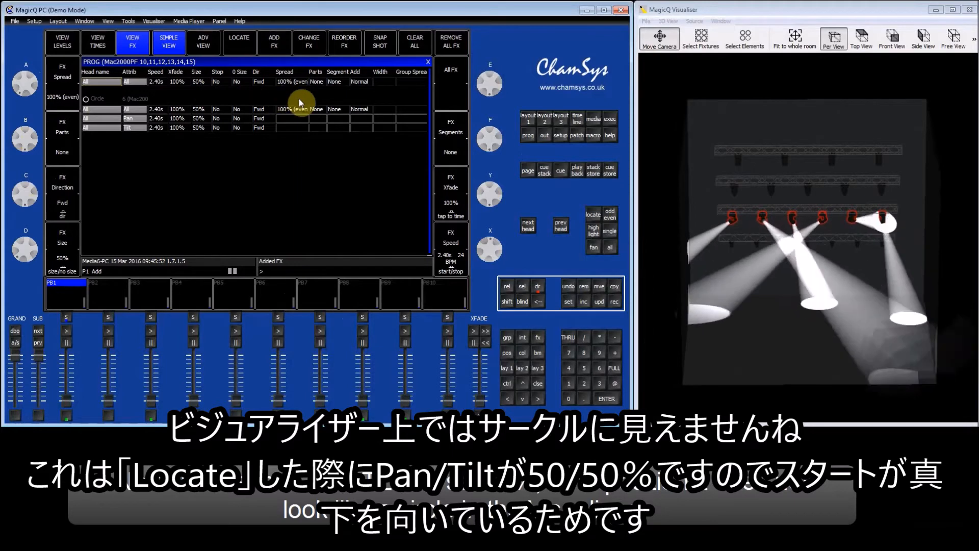
{"action": "left_click", "coordinate": [545, 136]}
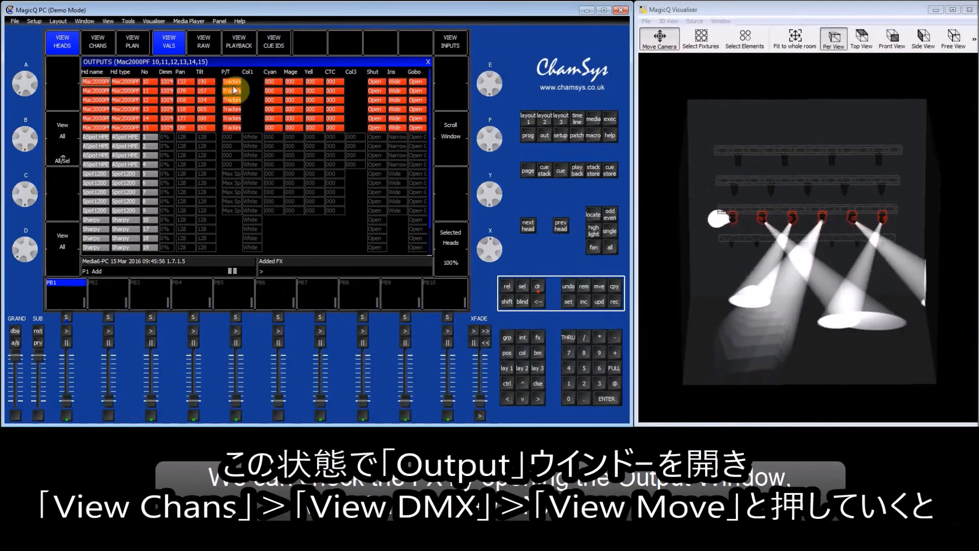
- Switch the Outputs view through channels and DMX values to the movement map of heads 10–15
{"action": "left_click", "coordinate": [110, 48]}
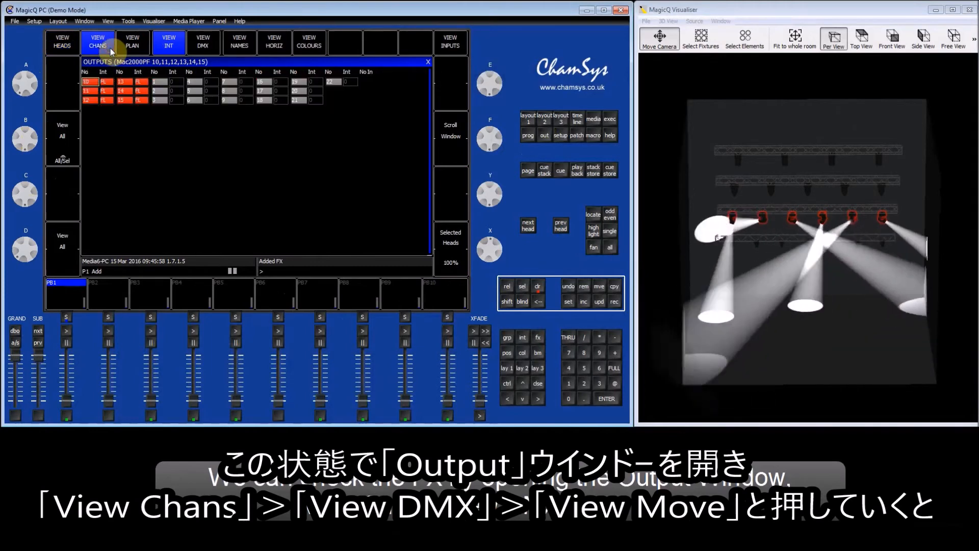
{"action": "left_click", "coordinate": [210, 48]}
{"action": "left_click", "coordinate": [274, 47]}
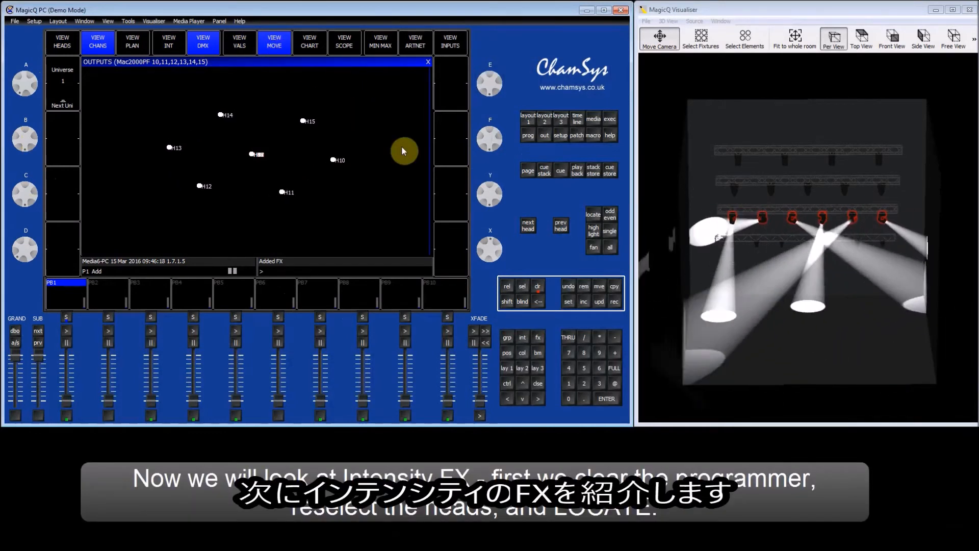
- Clear the programmer and locate the six Mac2000PF heads at full intensity
{"action": "left_click", "coordinate": [537, 287]}
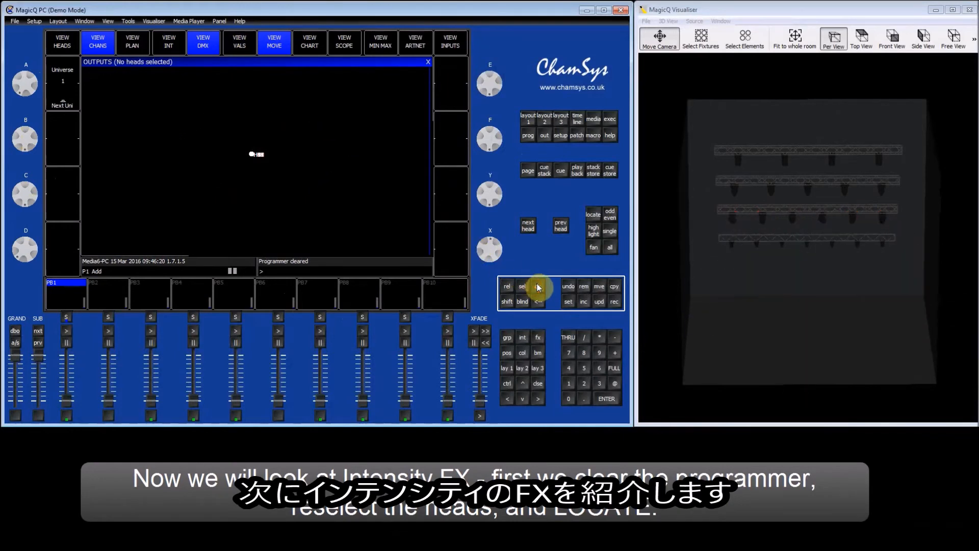
{"action": "left_click", "coordinate": [529, 119]}
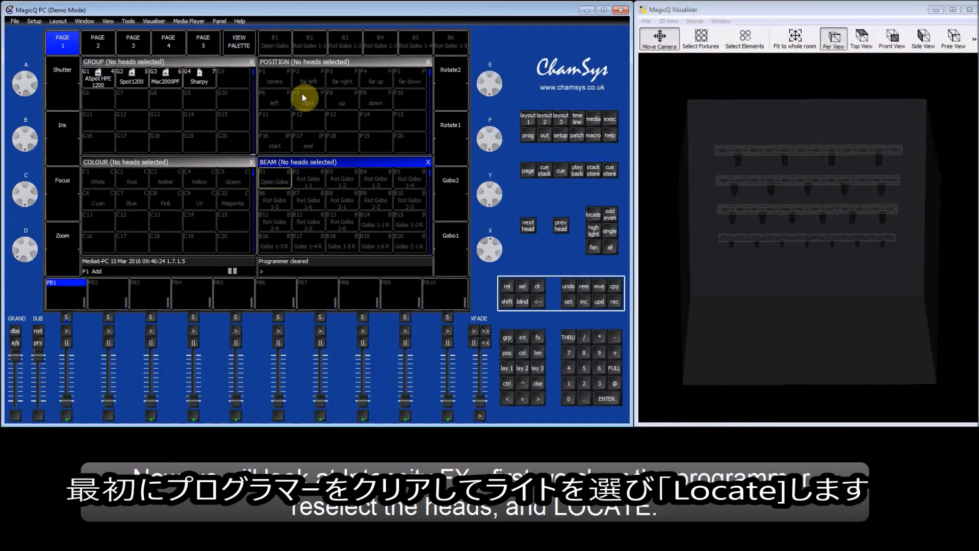
{"action": "left_click", "coordinate": [169, 83]}
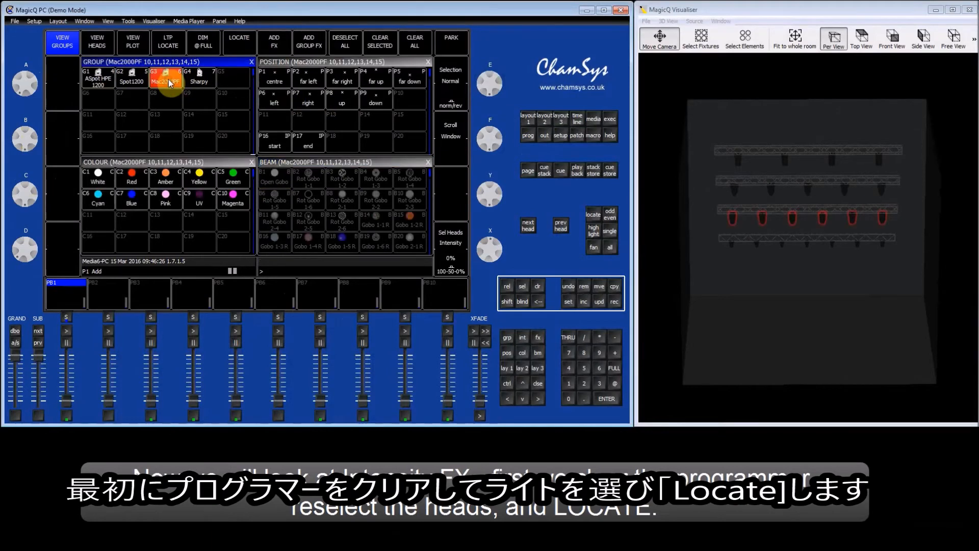
{"action": "left_click", "coordinate": [247, 45]}
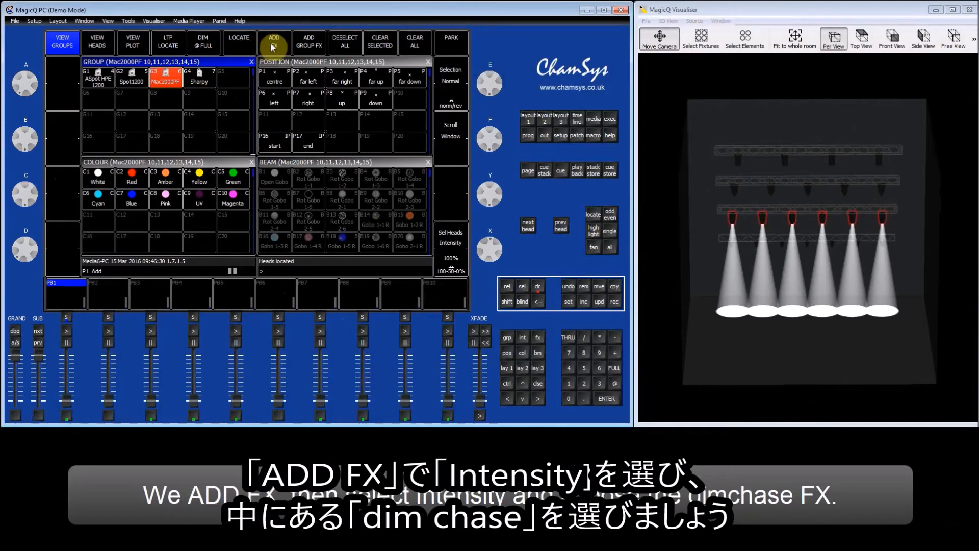
- Add the Dim Chase intensity FX to the located heads
{"action": "left_click", "coordinate": [285, 44]}
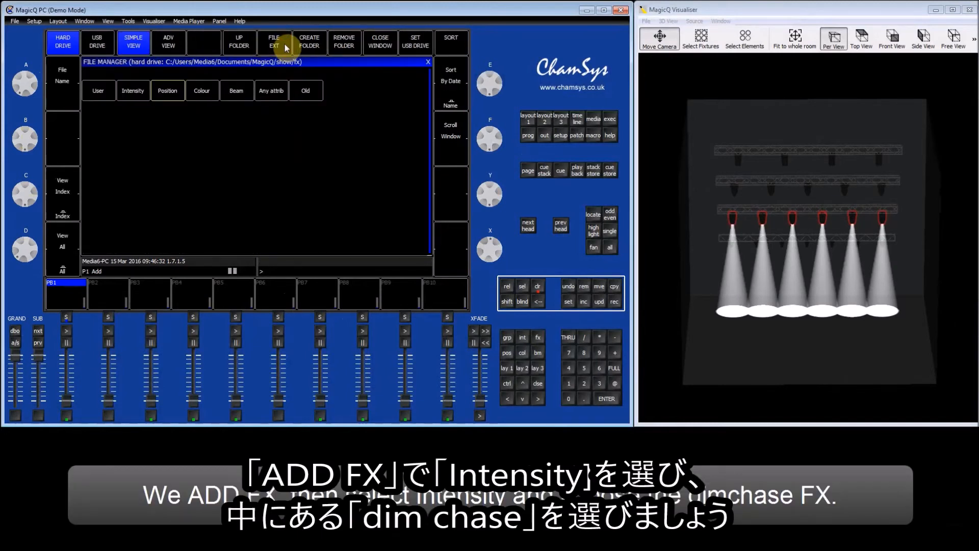
{"action": "left_click", "coordinate": [143, 95]}
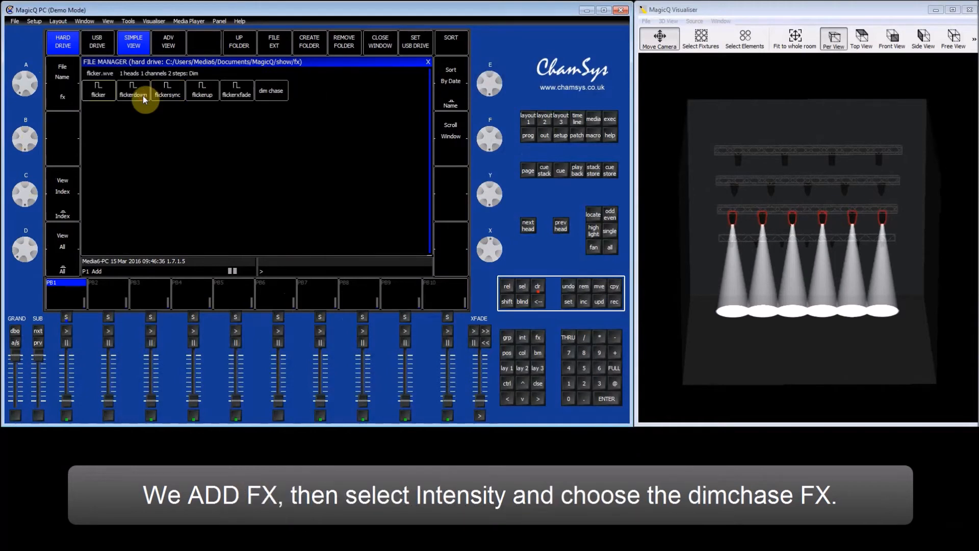
{"action": "left_click", "coordinate": [280, 99]}
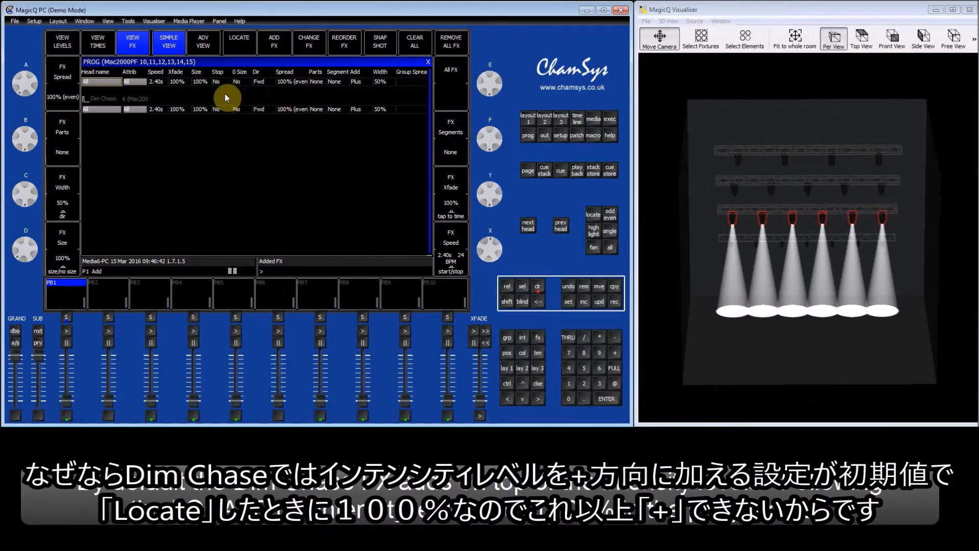
- Check the heads' levels, then switch the Dim Chase add mode from Plus to Minus
{"action": "left_click", "coordinate": [62, 42]}
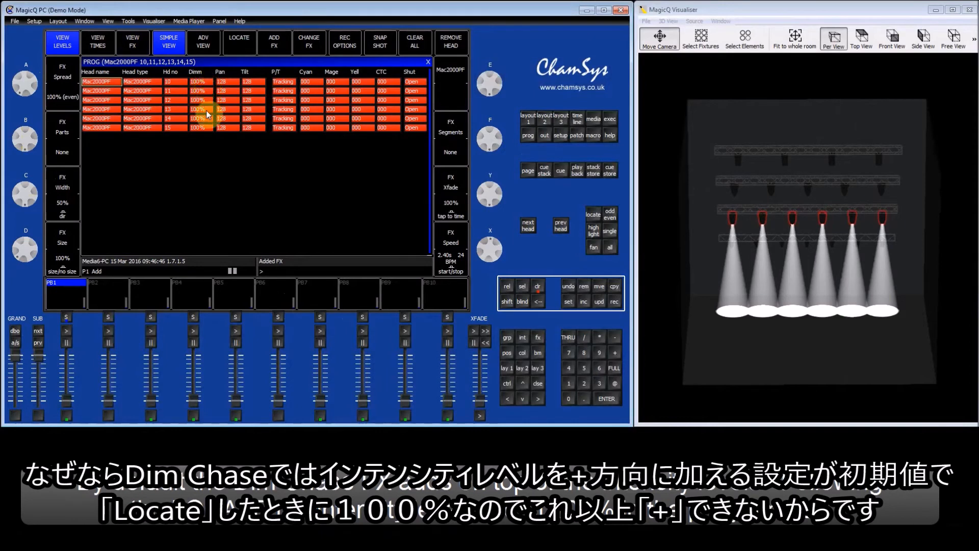
{"action": "left_click", "coordinate": [133, 51]}
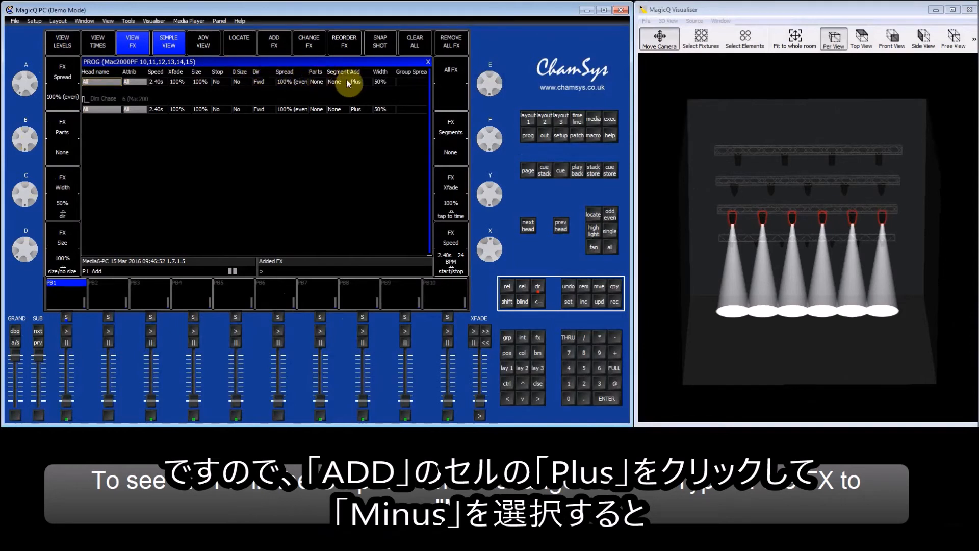
{"action": "left_click", "coordinate": [360, 81]}
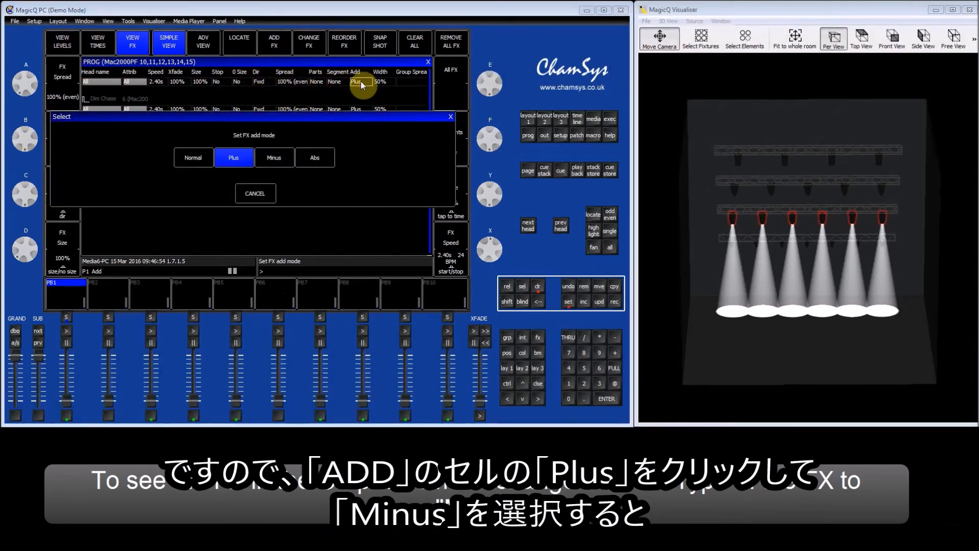
{"action": "left_click", "coordinate": [282, 161]}
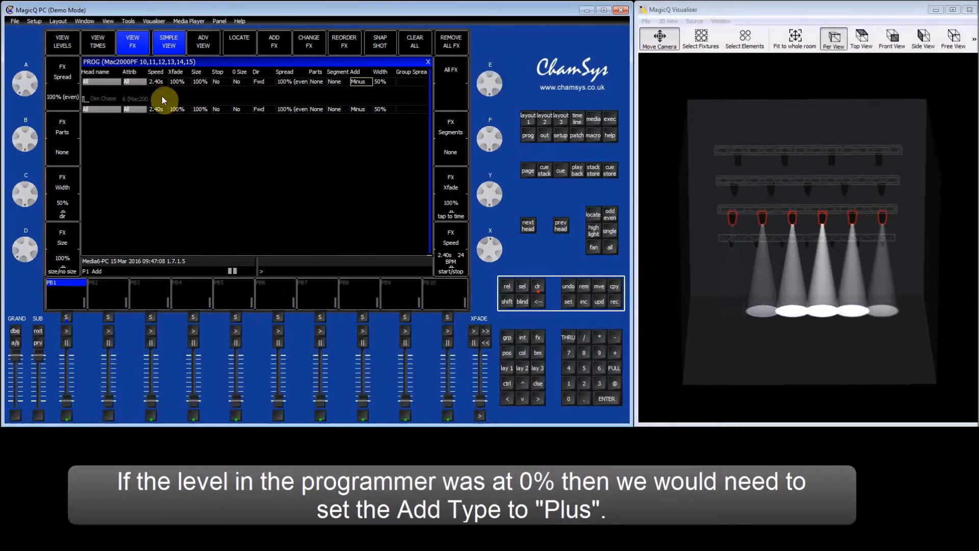
- Zero the Dimm level of all six heads and set the Dim Chase add mode back to Plus
{"action": "left_click", "coordinate": [70, 46]}
{"action": "left_click_drag", "start_coordinate": [200, 83], "coordinate": [207, 130]}
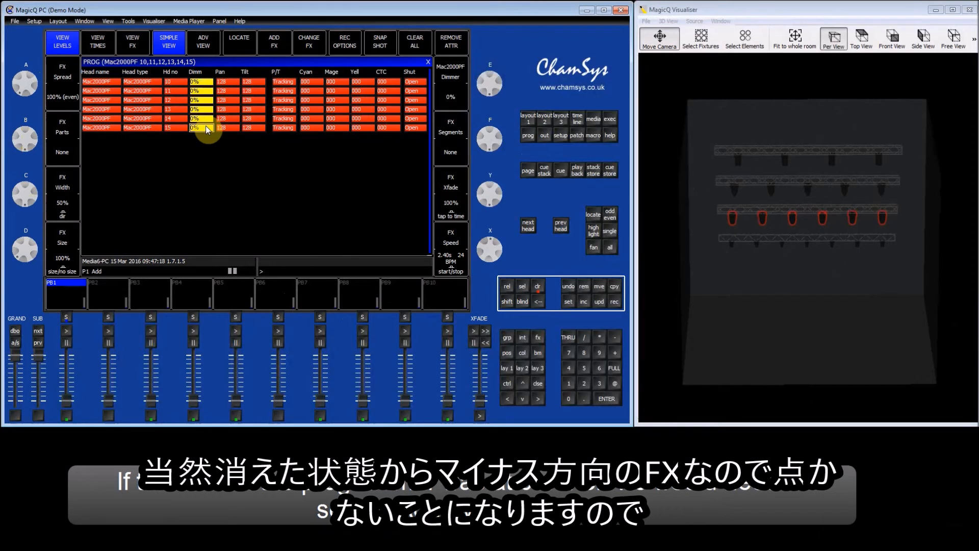
{"action": "left_click", "coordinate": [132, 44]}
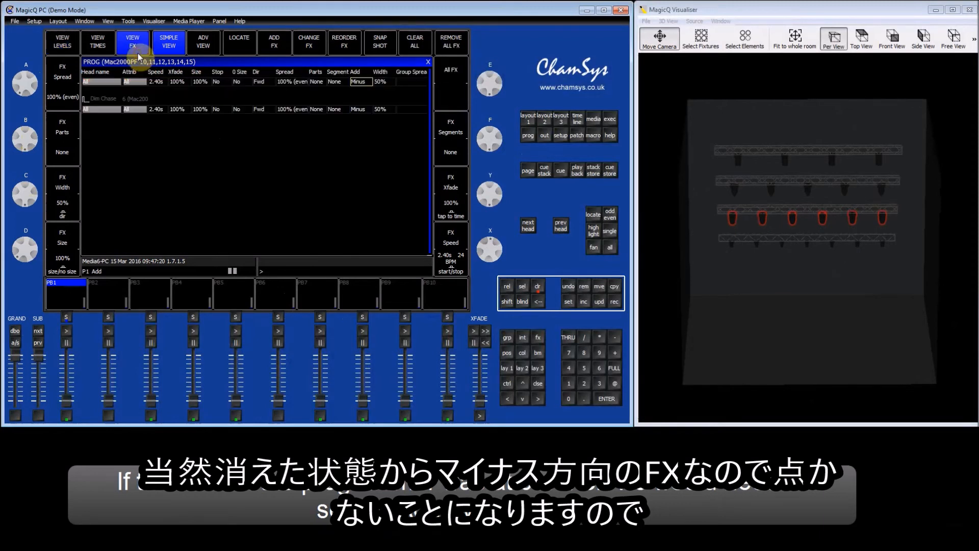
{"action": "left_click", "coordinate": [363, 82]}
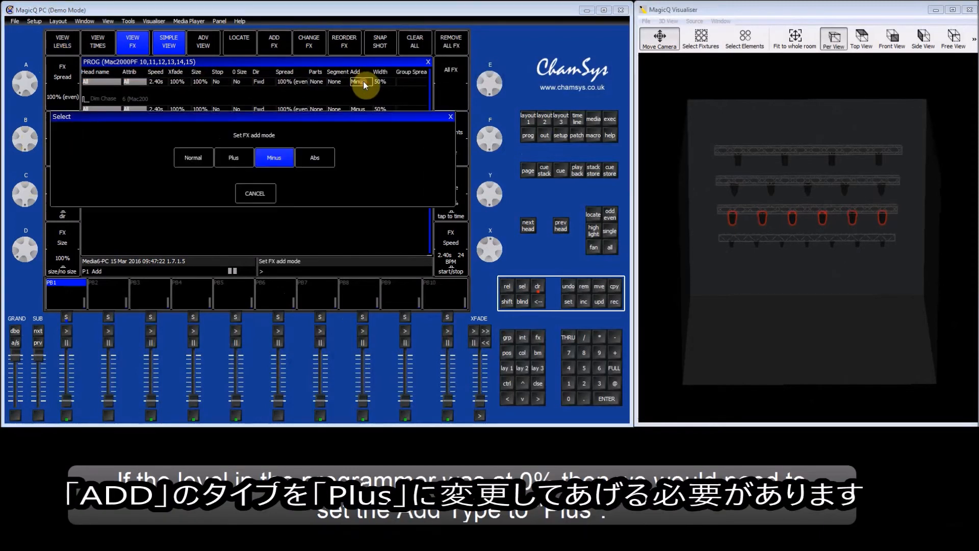
{"action": "left_click", "coordinate": [234, 158]}
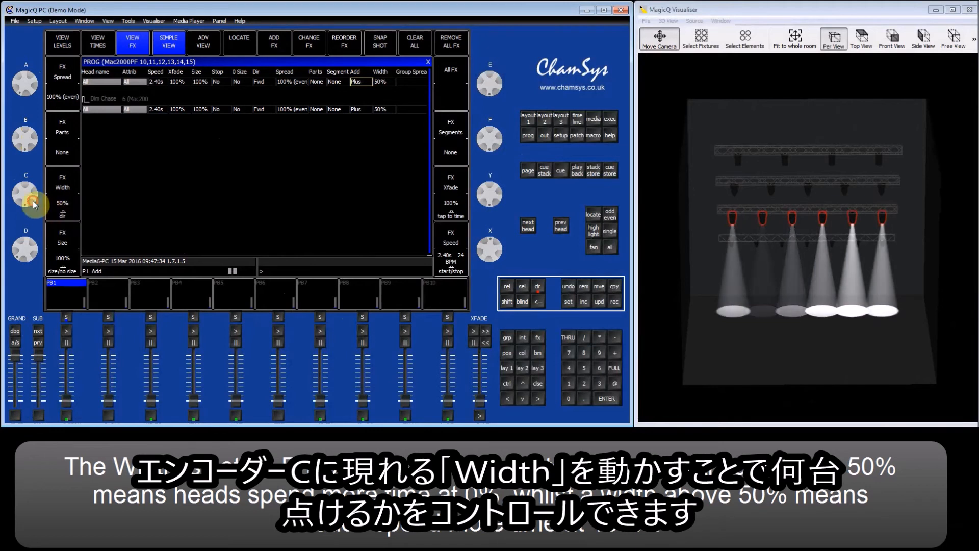
- Lower the Dim Chase FX width from 50% to 17% with encoder C
{"action": "left_click_drag", "start_coordinate": [34, 202], "coordinate": [25, 118]}
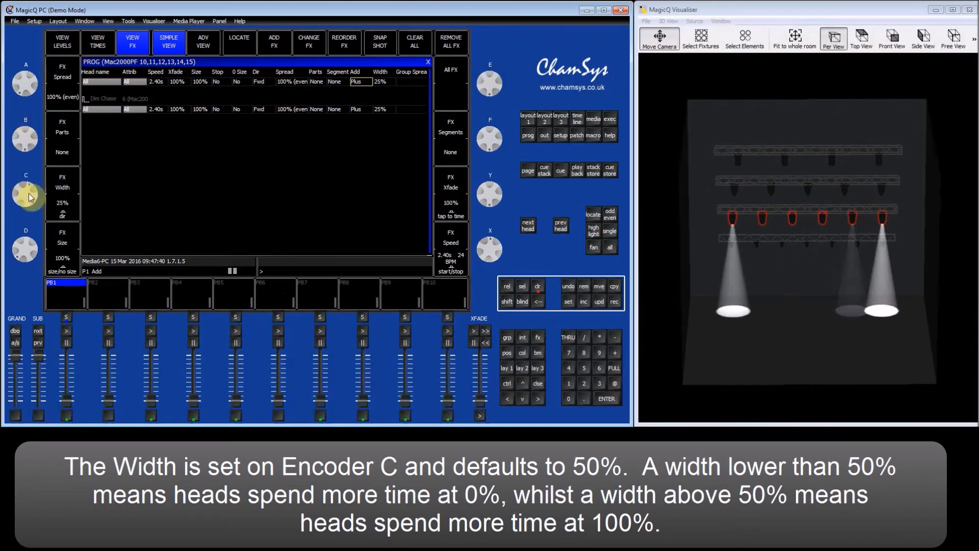
{"action": "left_click_drag", "start_coordinate": [30, 204], "coordinate": [32, 178]}
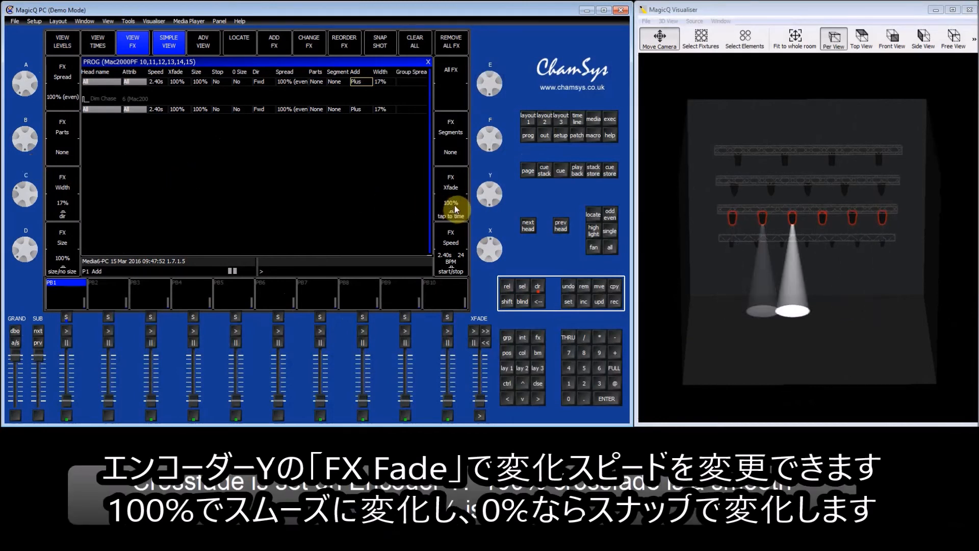
- Drop the Dim Chase crossfade to 0% and tap-tempo the speed to 0.46s (130 BPM)
{"action": "left_click_drag", "start_coordinate": [496, 198], "coordinate": [498, 172]}
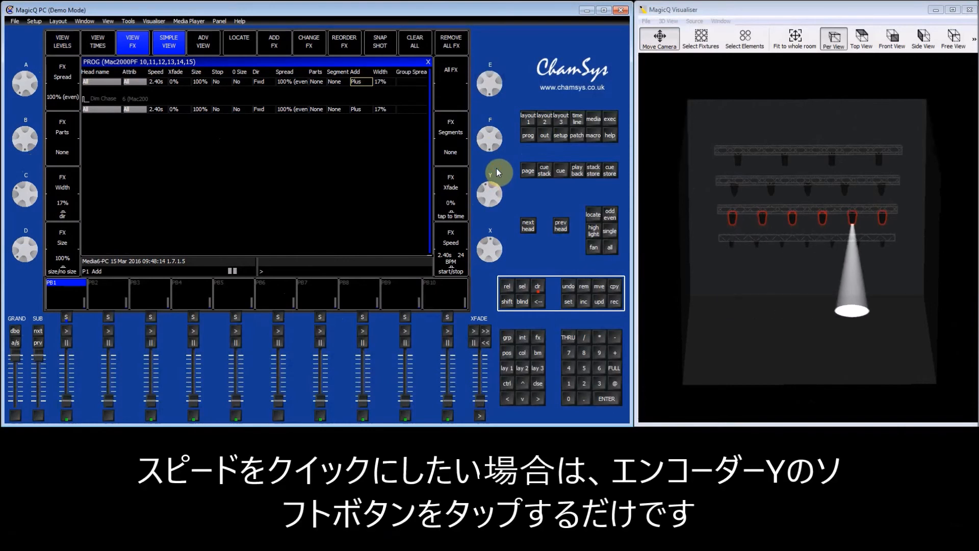
{"action": "left_click", "coordinate": [451, 220]}
{"action": "left_click", "coordinate": [450, 219]}
{"action": "left_click", "coordinate": [451, 220]}
{"action": "left_click", "coordinate": [451, 219]}
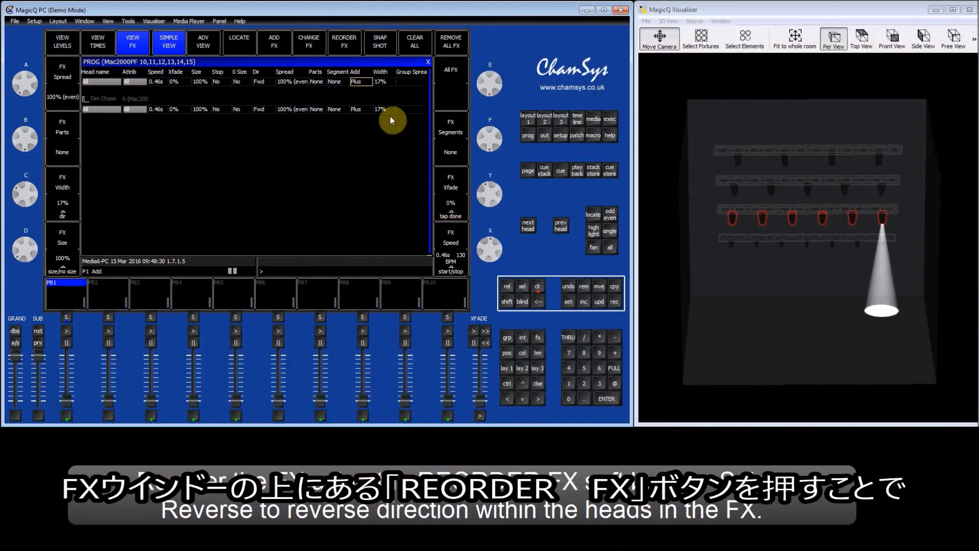
- Reorder the chase heads as Reverse, then Into centre, finally Random (13,15,10,11,14,12)
{"action": "left_click", "coordinate": [351, 49]}
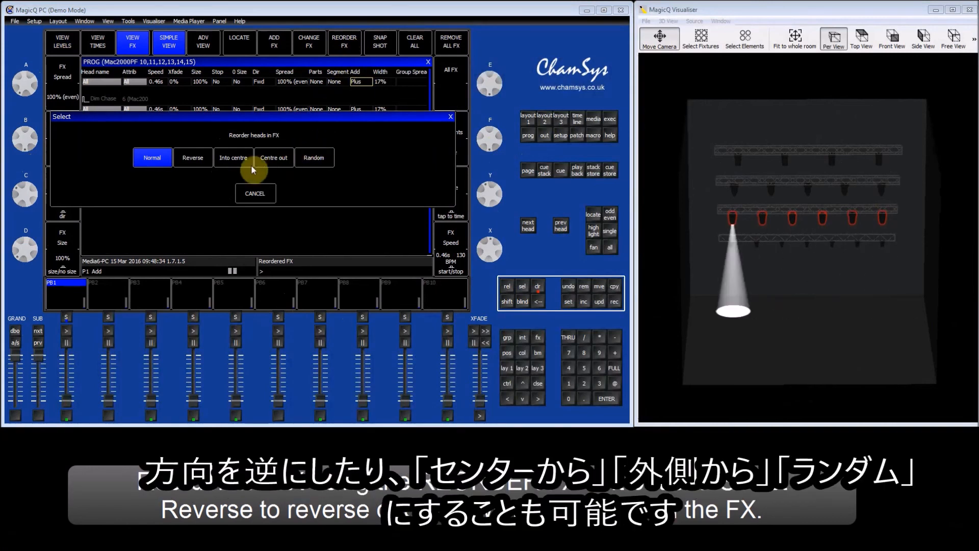
{"action": "left_click", "coordinate": [197, 160]}
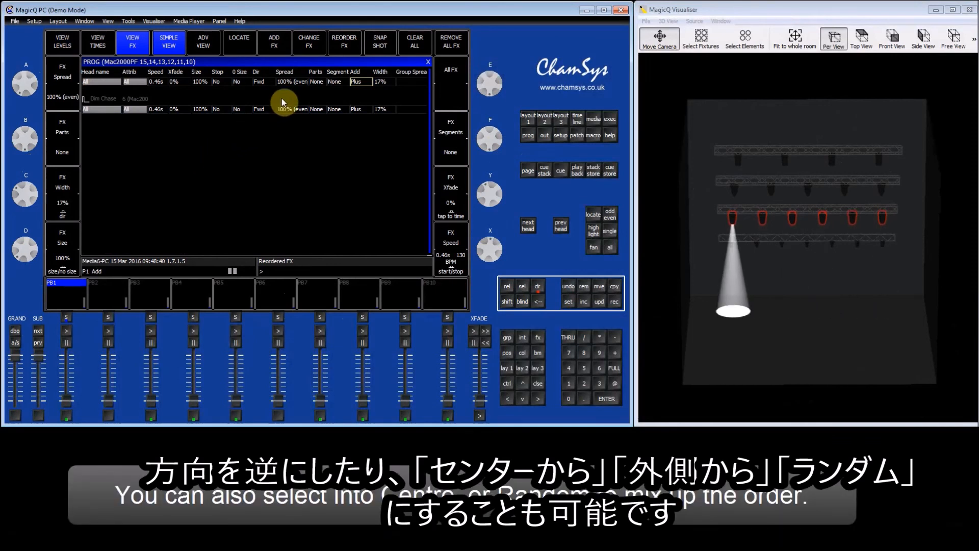
{"action": "left_click", "coordinate": [350, 44]}
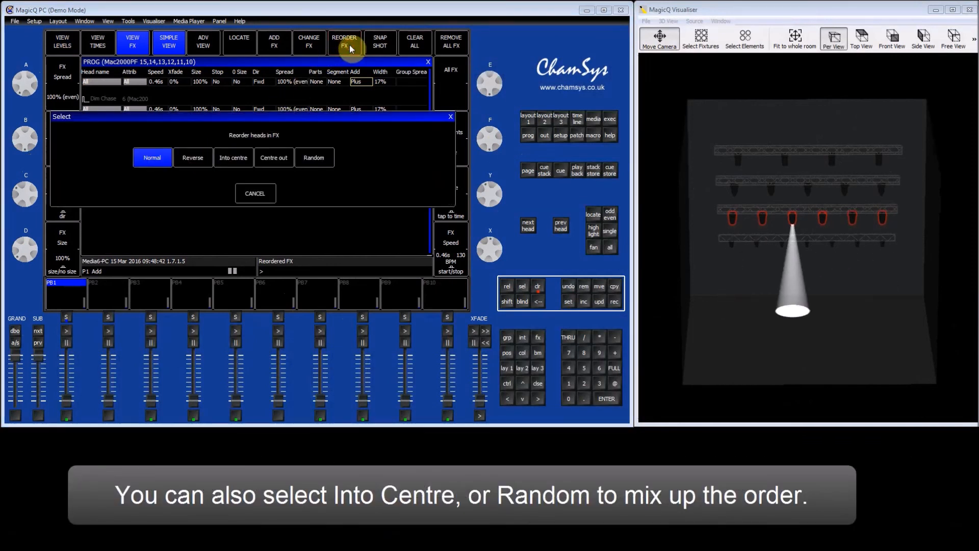
{"action": "left_click", "coordinate": [237, 161]}
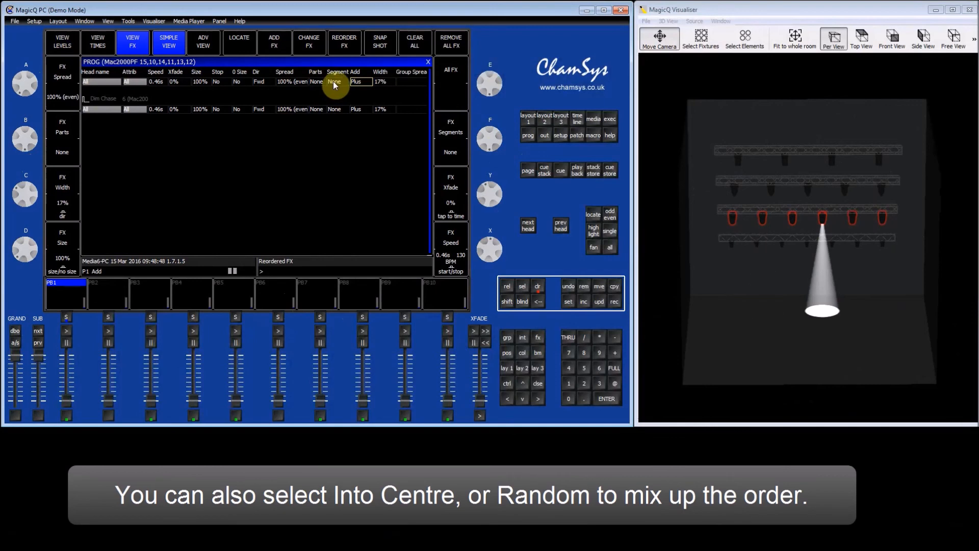
{"action": "left_click", "coordinate": [353, 46]}
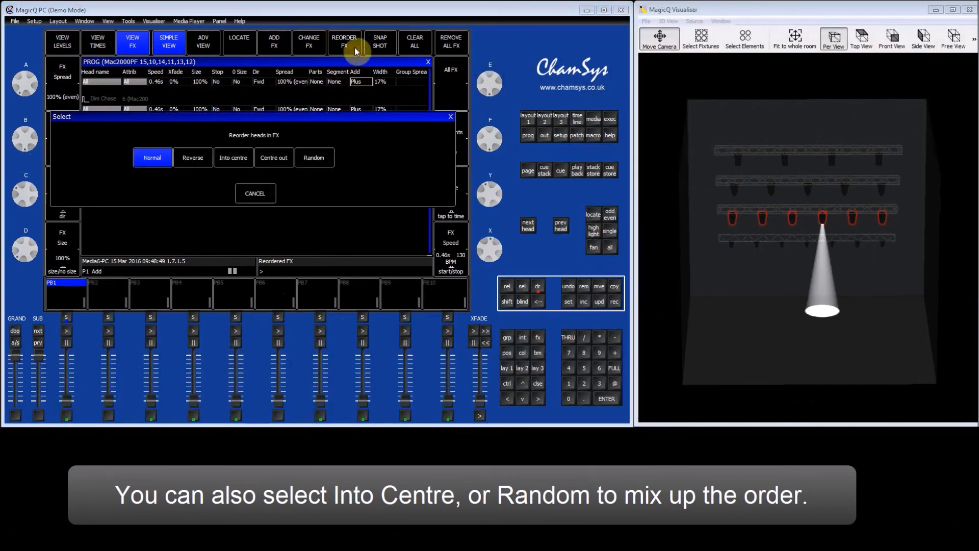
{"action": "left_click", "coordinate": [314, 158]}
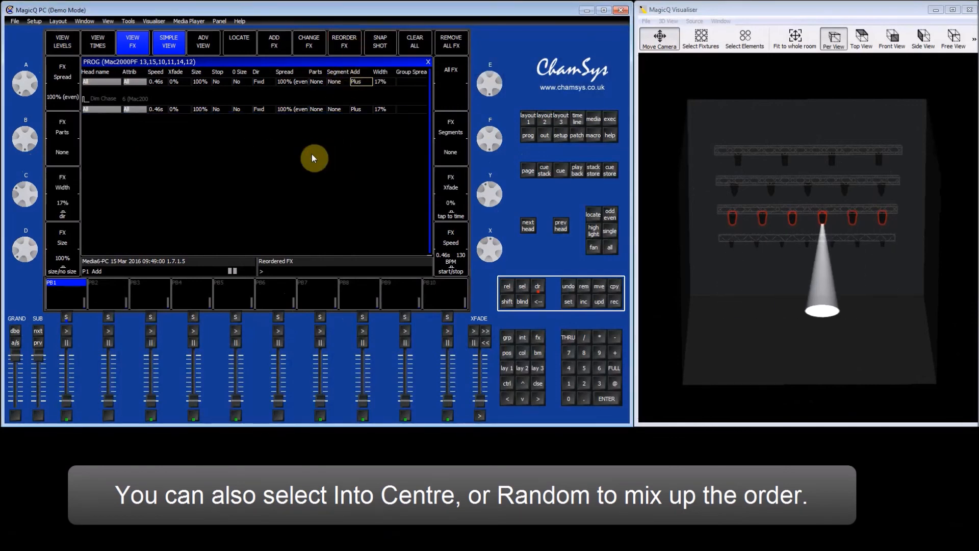